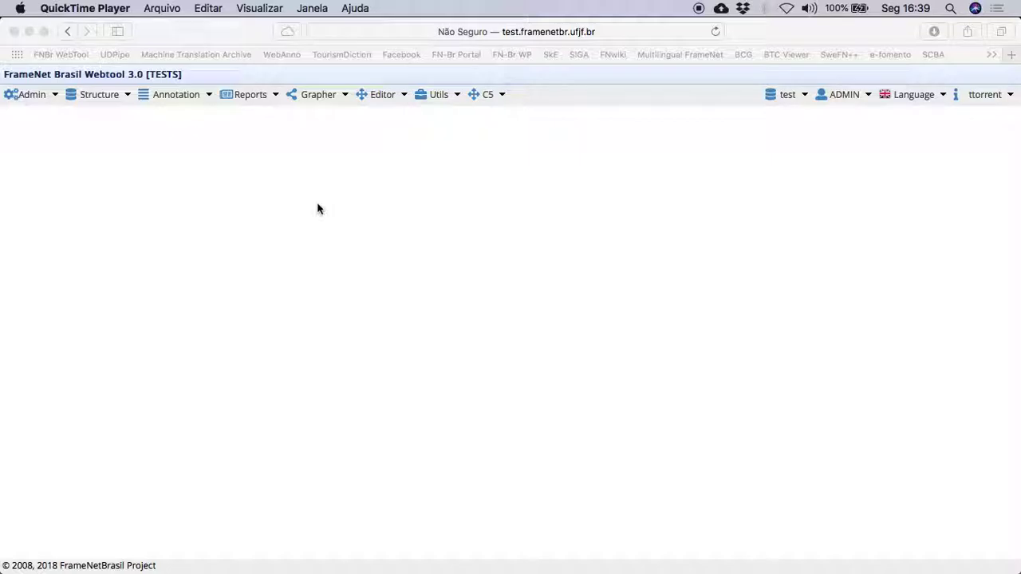
- Open the frame structure list and search for frames matching "test"
left_click(109, 97)
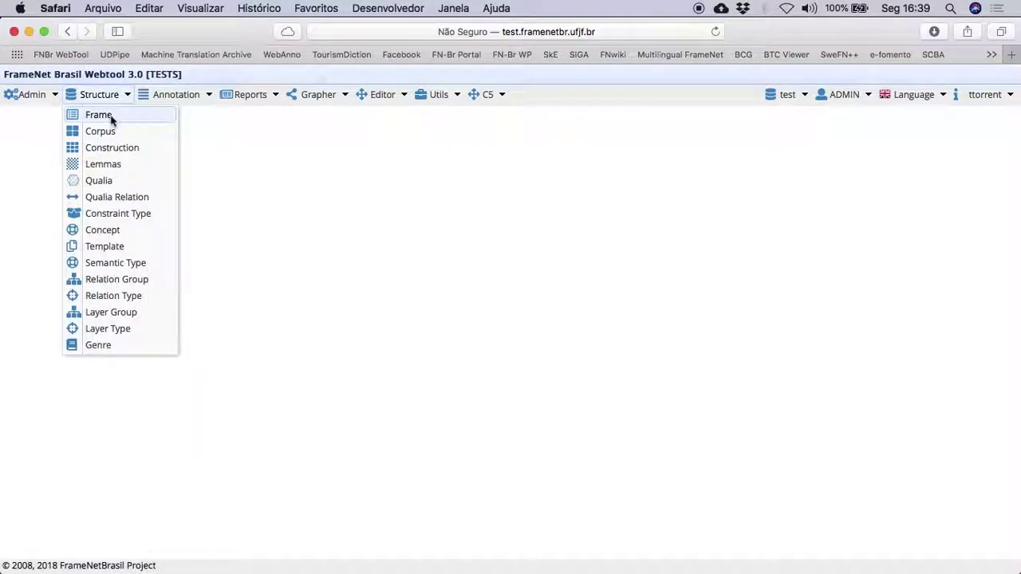
left_click(113, 118)
left_click(187, 145)
type("test")
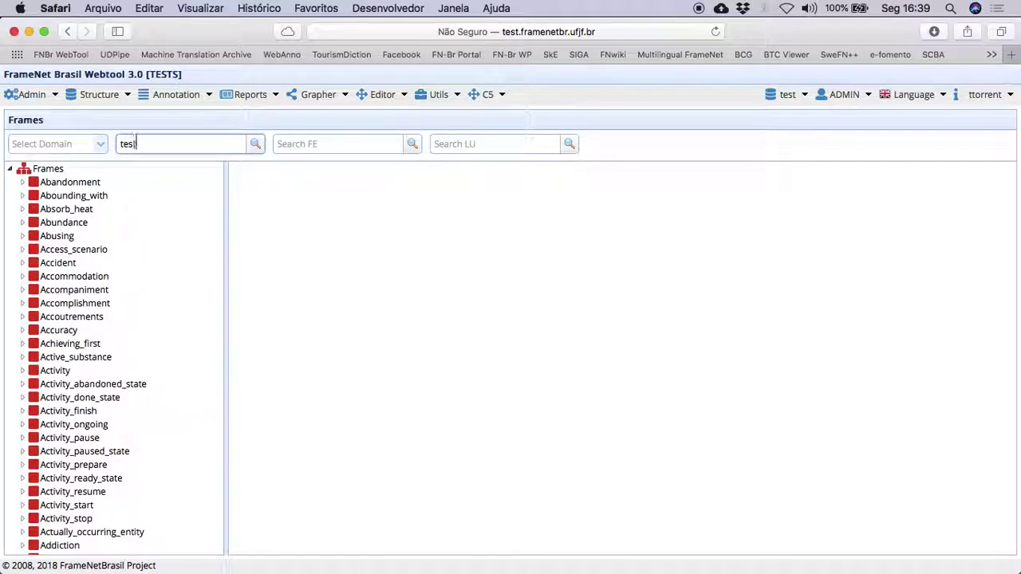
left_click(257, 143)
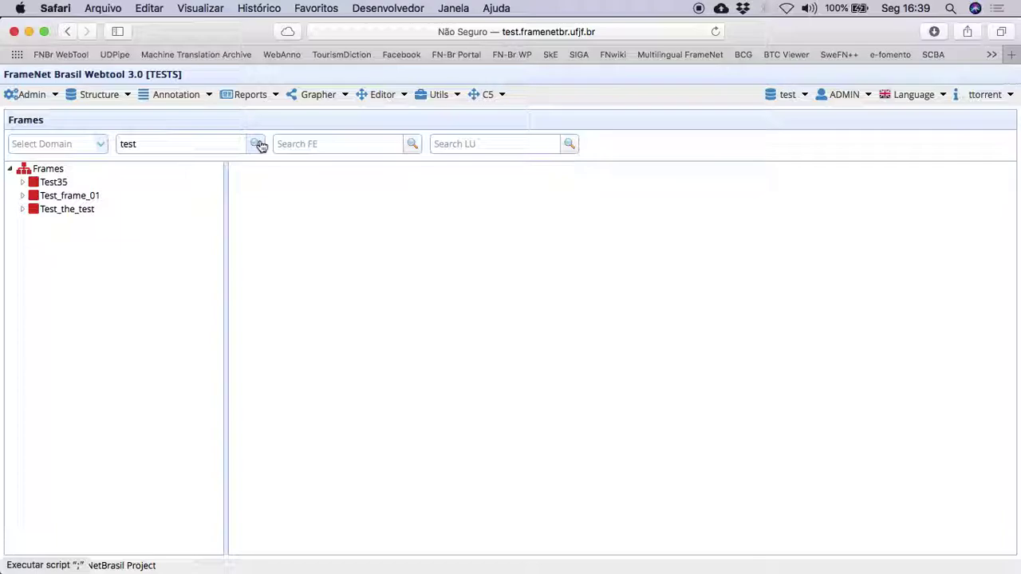
- Try to create a new LU in Test_frame_01 from the lemma "test set"
left_click(23, 197)
right_click(64, 196)
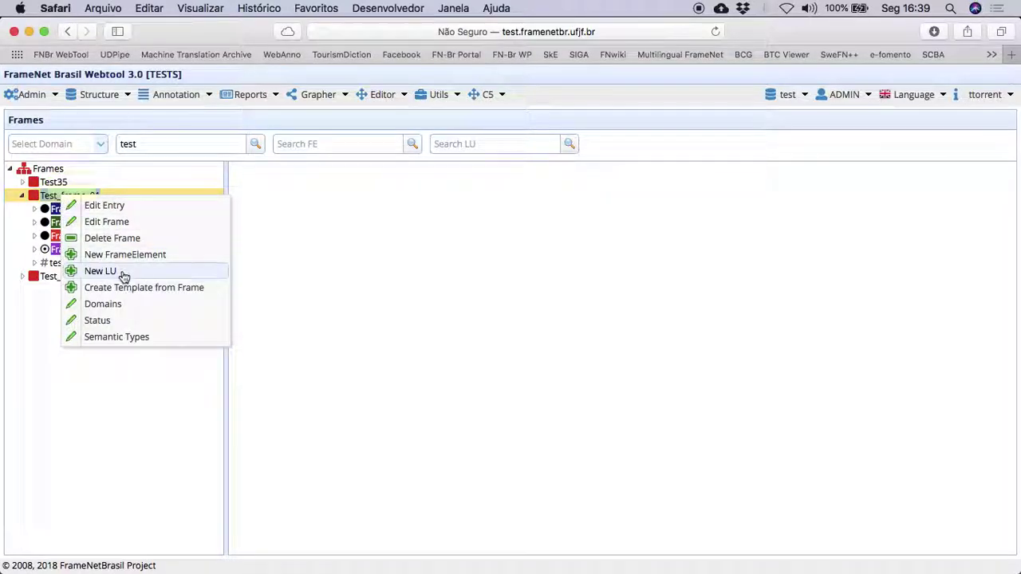
left_click(122, 274)
left_click(466, 361)
type("test set")
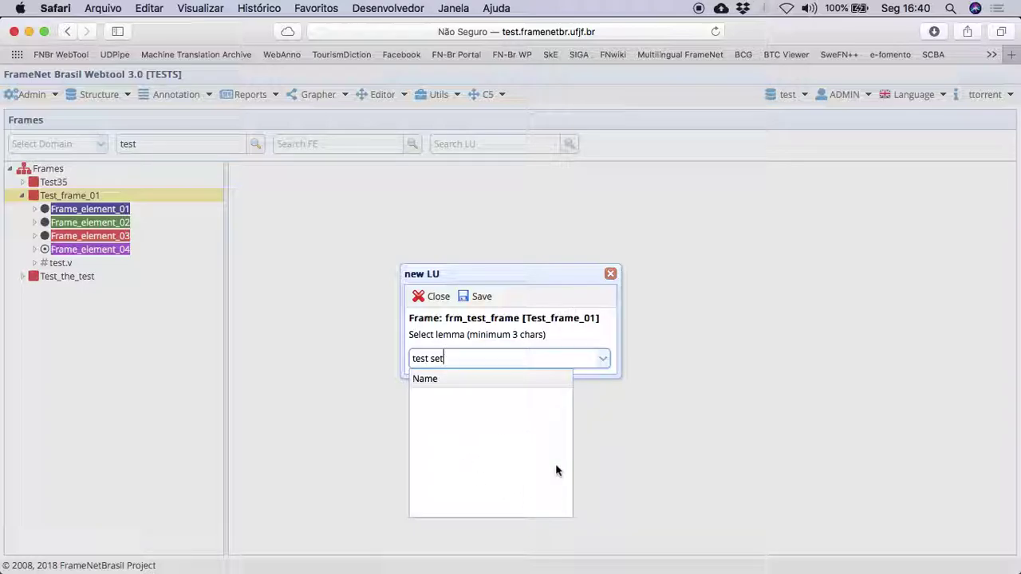
left_click(420, 298)
left_click(420, 298)
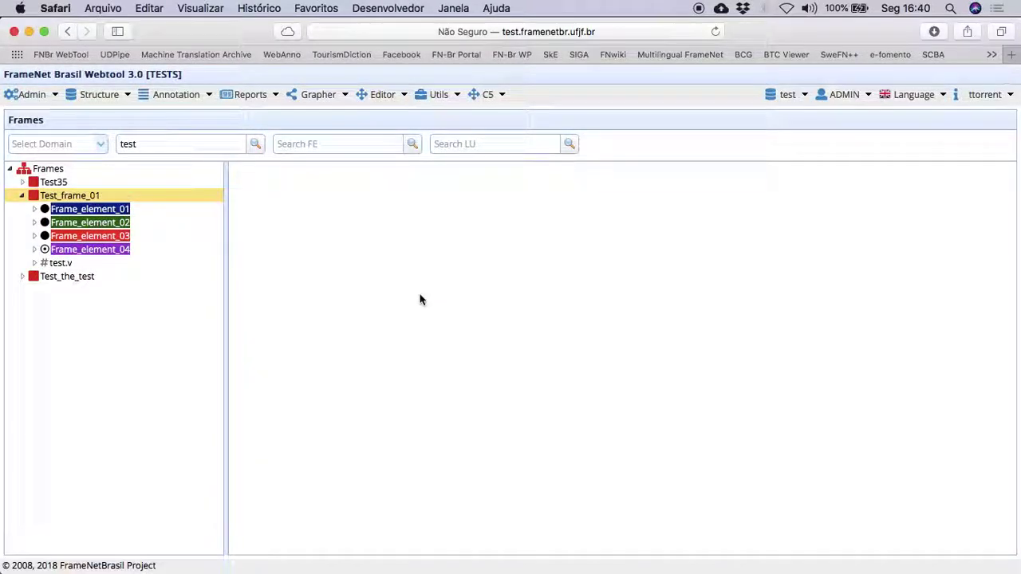
- Create a new lemma "test set.n" in the Lemmas structure
left_click(103, 95)
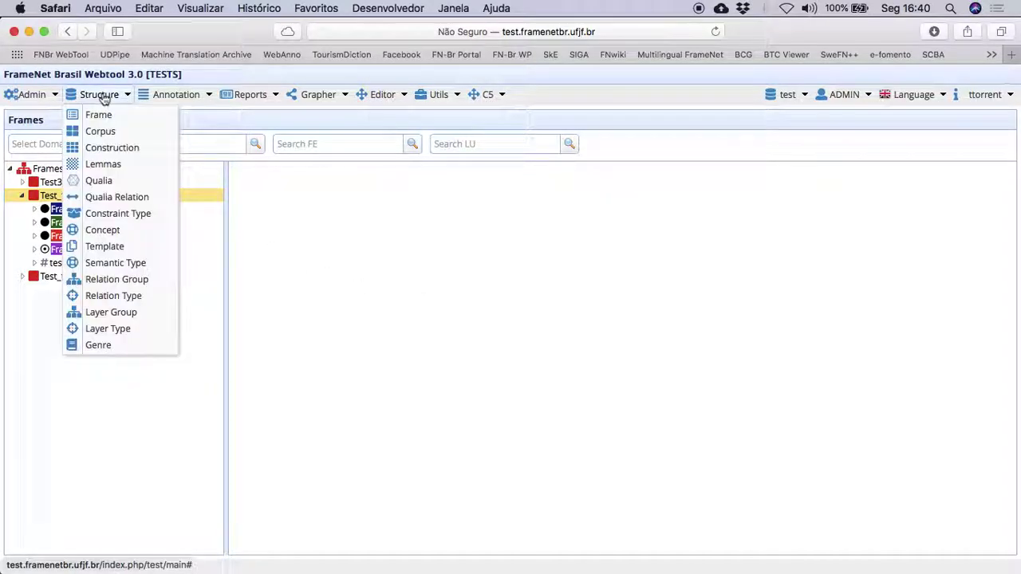
left_click(123, 163)
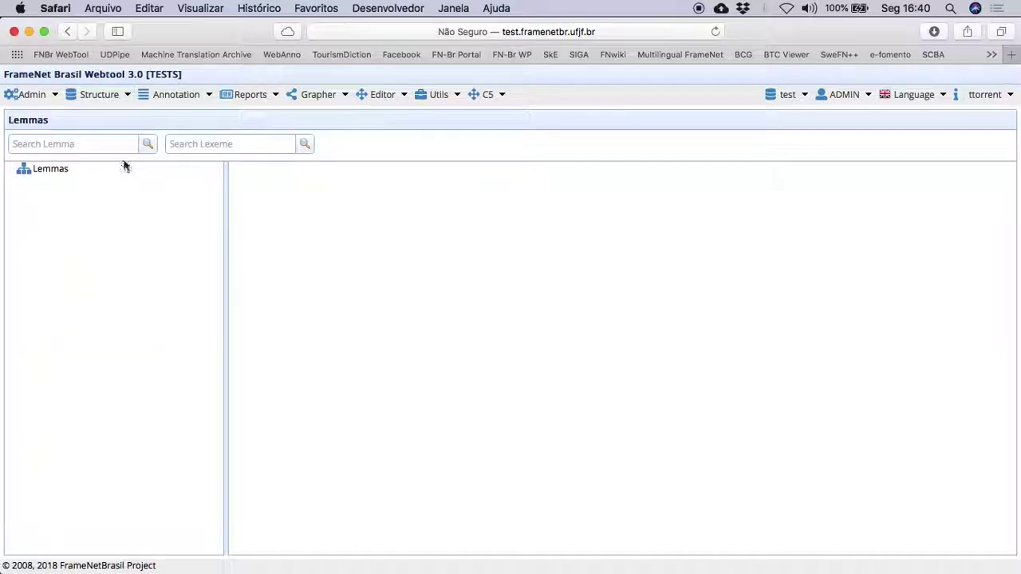
right_click(56, 171)
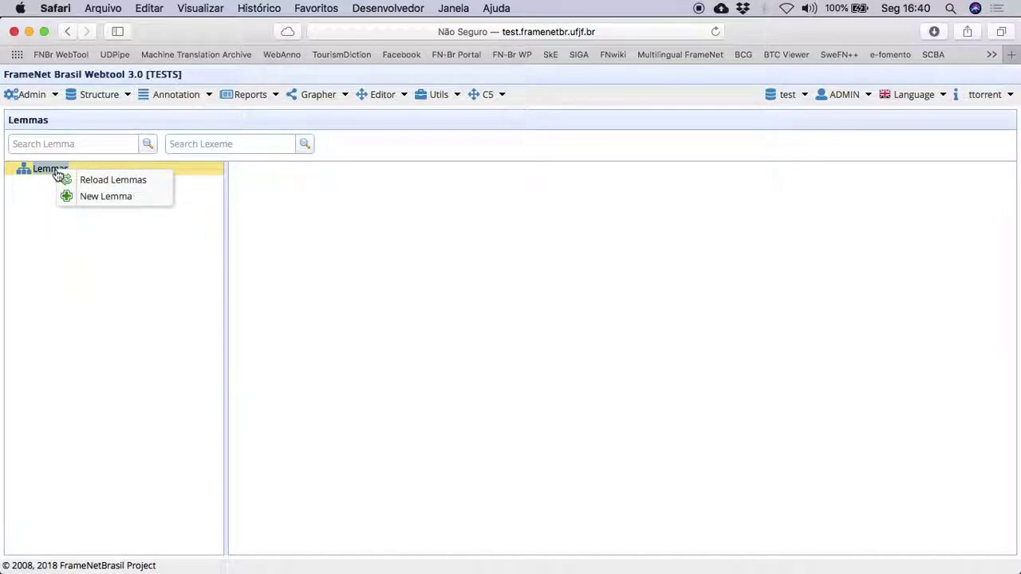
left_click(122, 207)
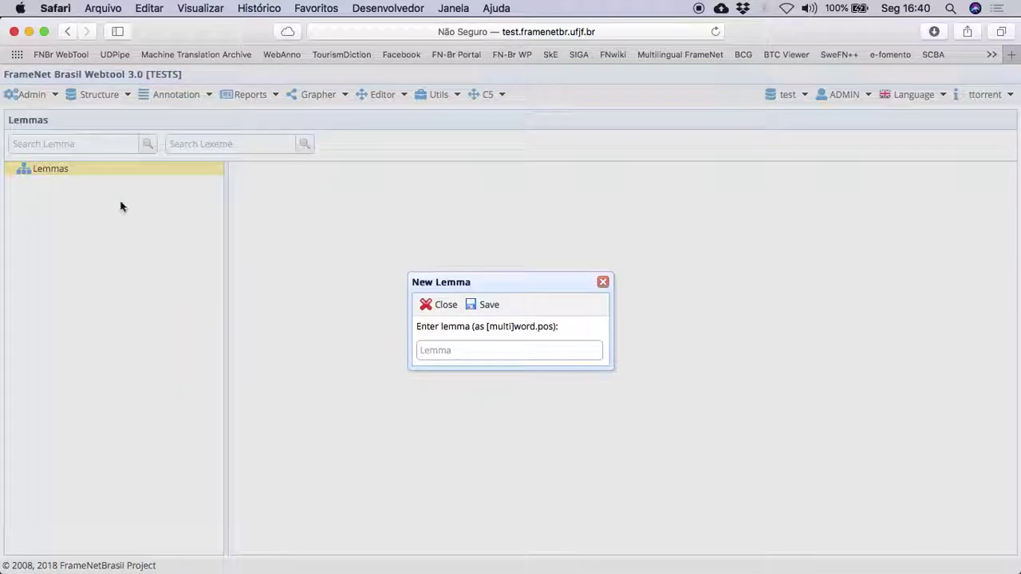
left_click(509, 351)
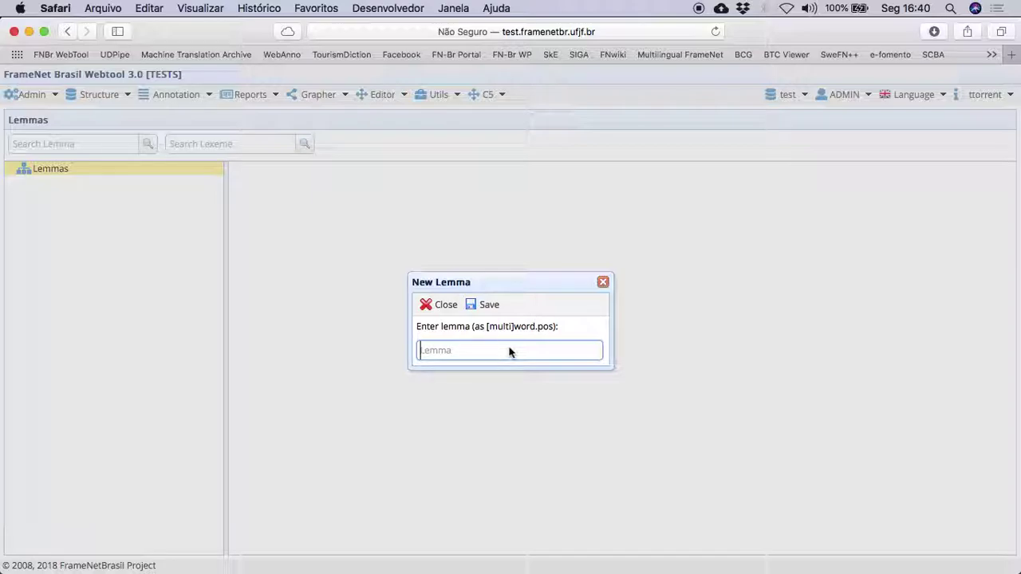
type("test set.n")
left_click(477, 311)
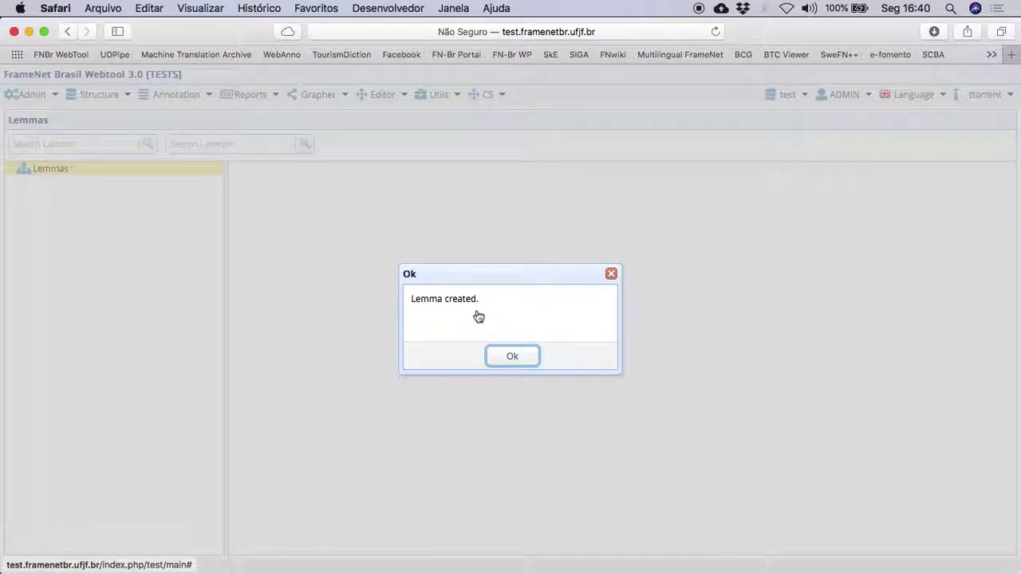
left_click(520, 357)
- Search the lemmas for "test" and expand the test set.n entry
left_click(61, 143)
type("test")
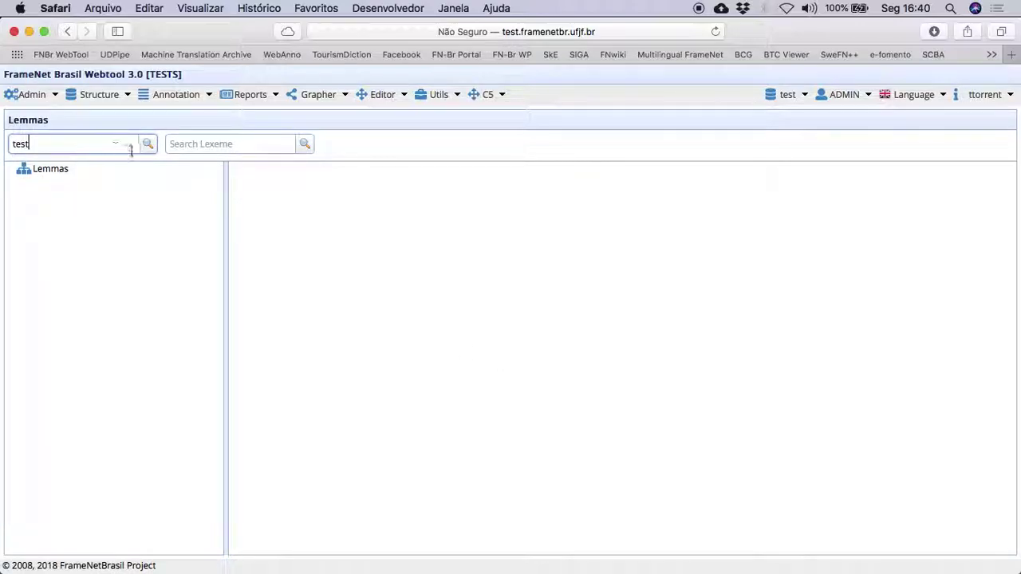
left_click(142, 150)
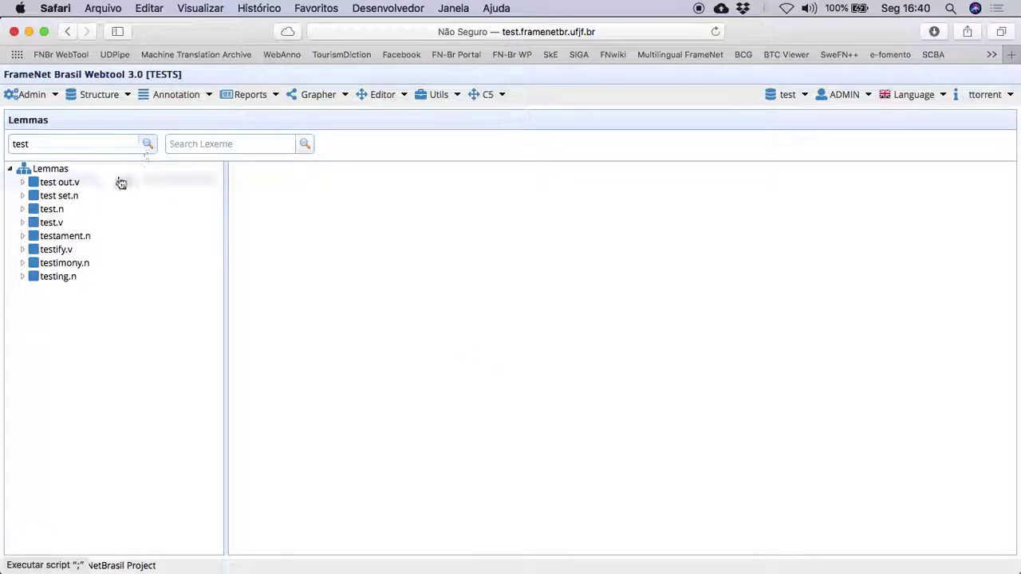
left_click(22, 196)
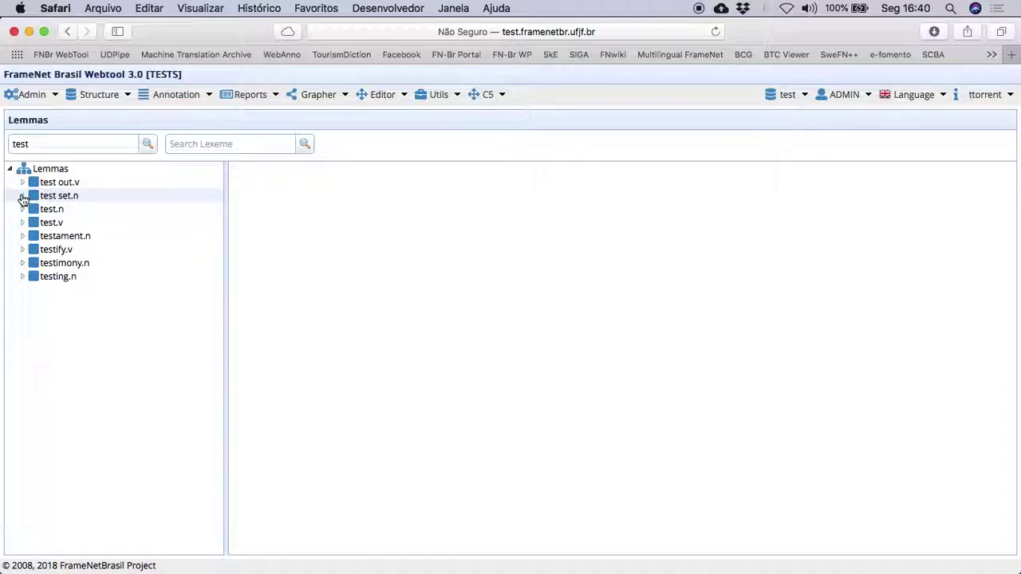
- Add the lexeme test [N] [en] to the lemma test set.n with order 1, and save it
right_click(71, 197)
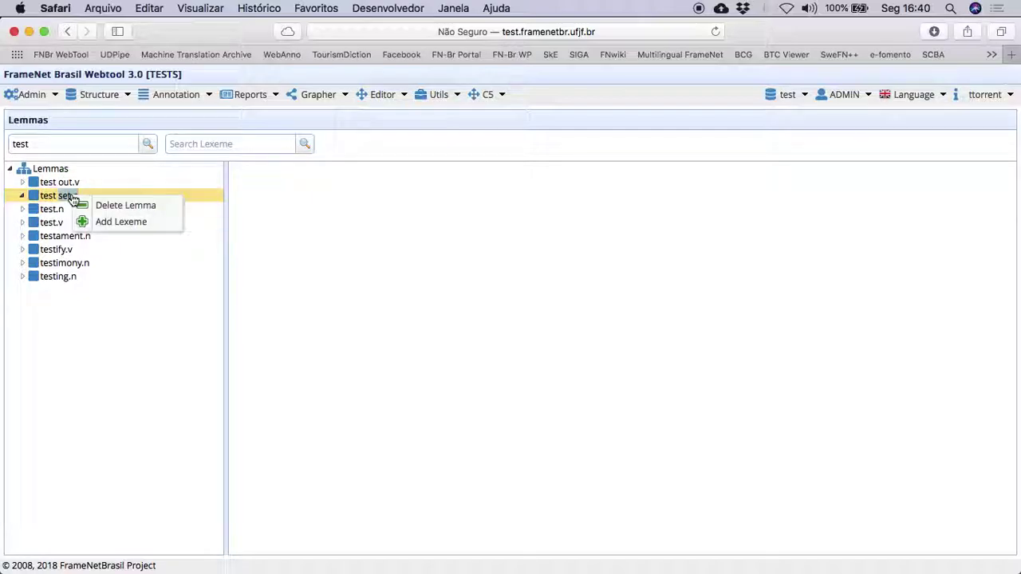
right_click(132, 225)
left_click(112, 224)
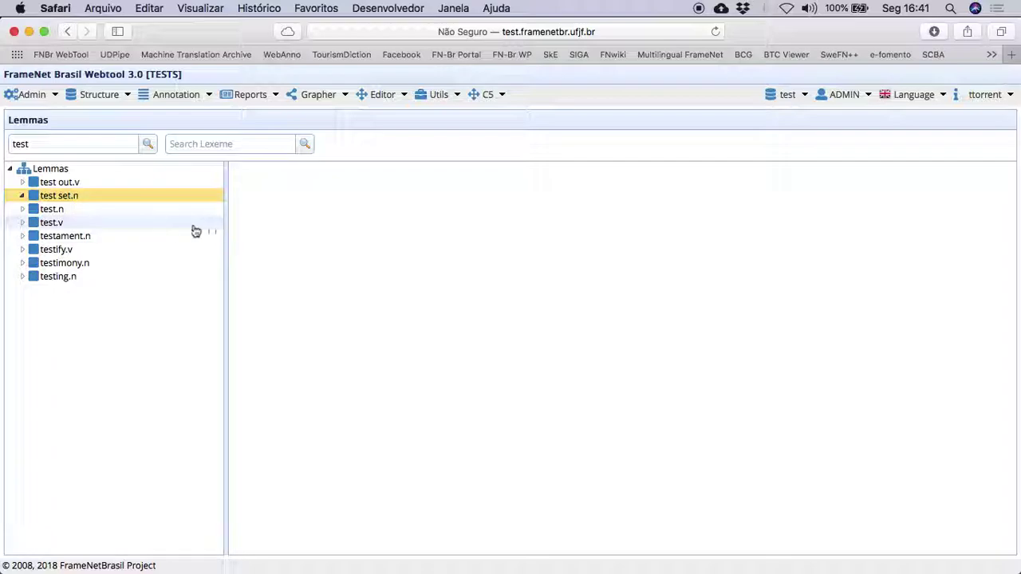
right_click(77, 197)
left_click(126, 221)
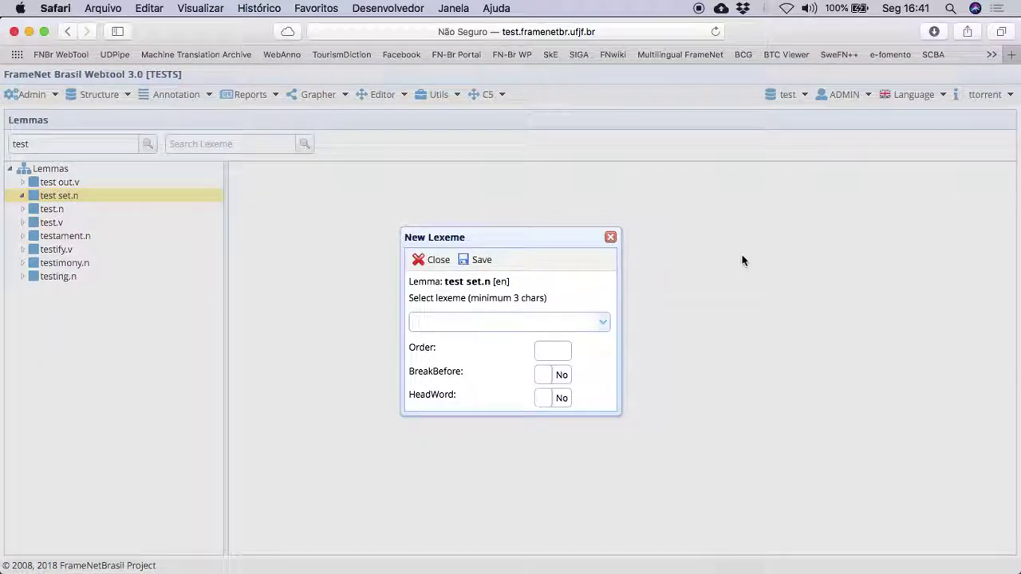
left_click(438, 322)
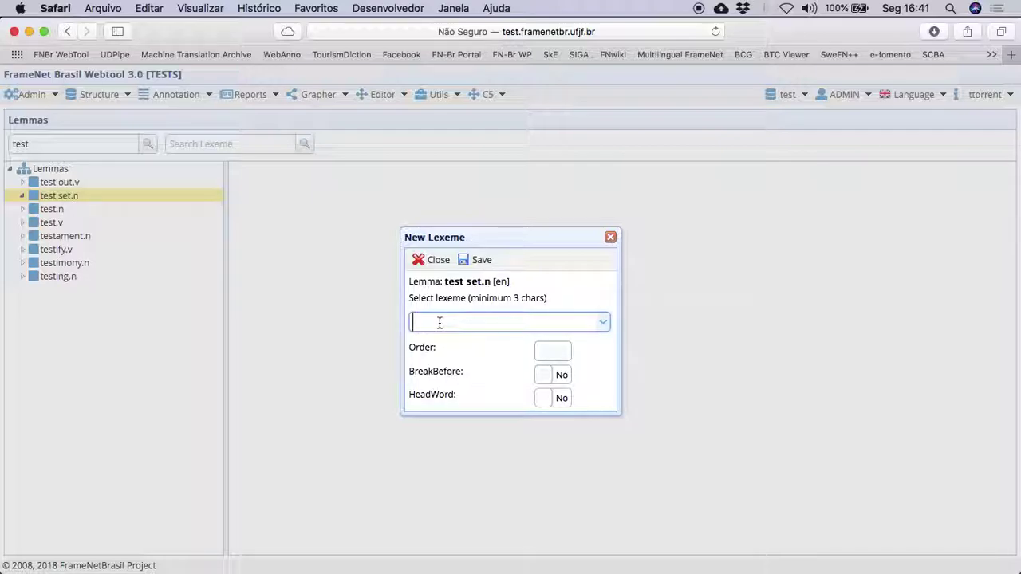
type("test")
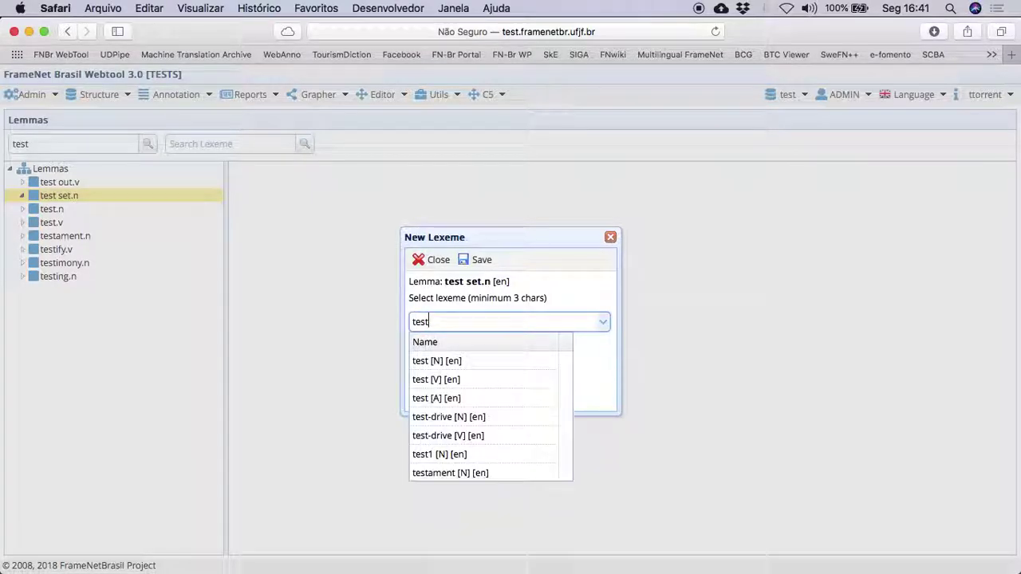
left_click(456, 362)
left_click(557, 353)
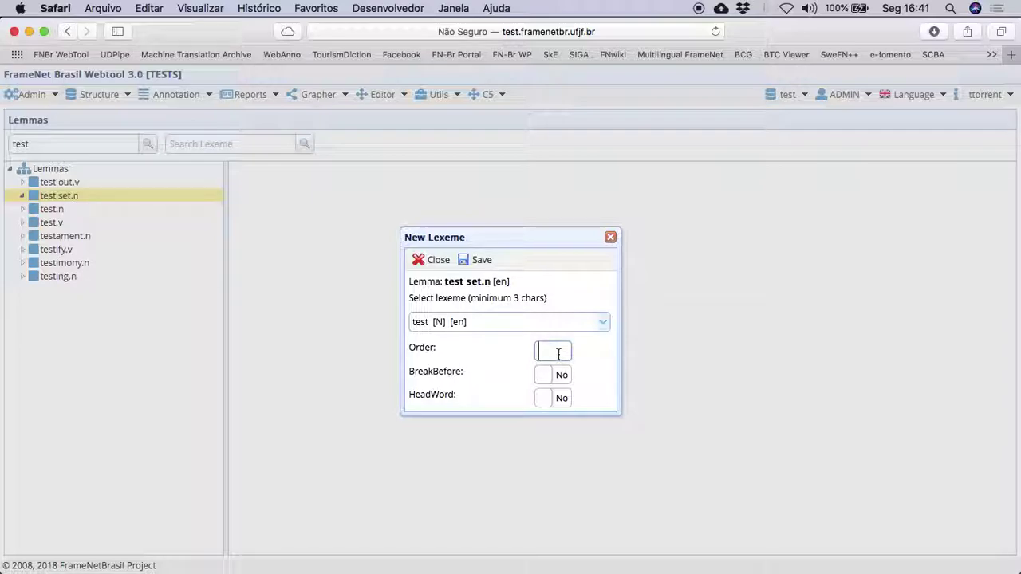
type("1")
left_click(478, 261)
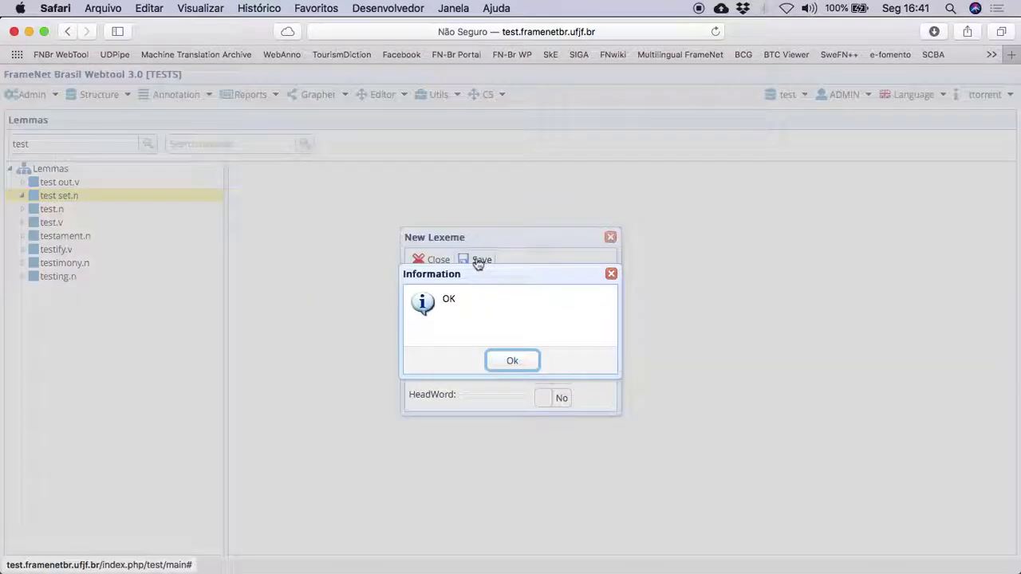
left_click(512, 361)
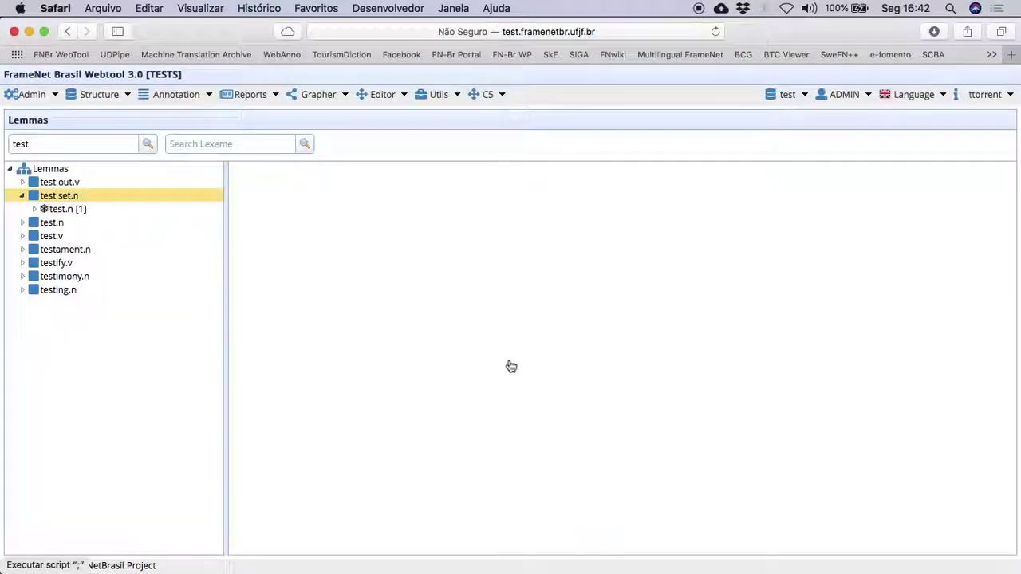
- Add the lexeme set [N] [en] to the lemma test set.n with order 2 and HeadWord set to Yes, and save it
right_click(76, 198)
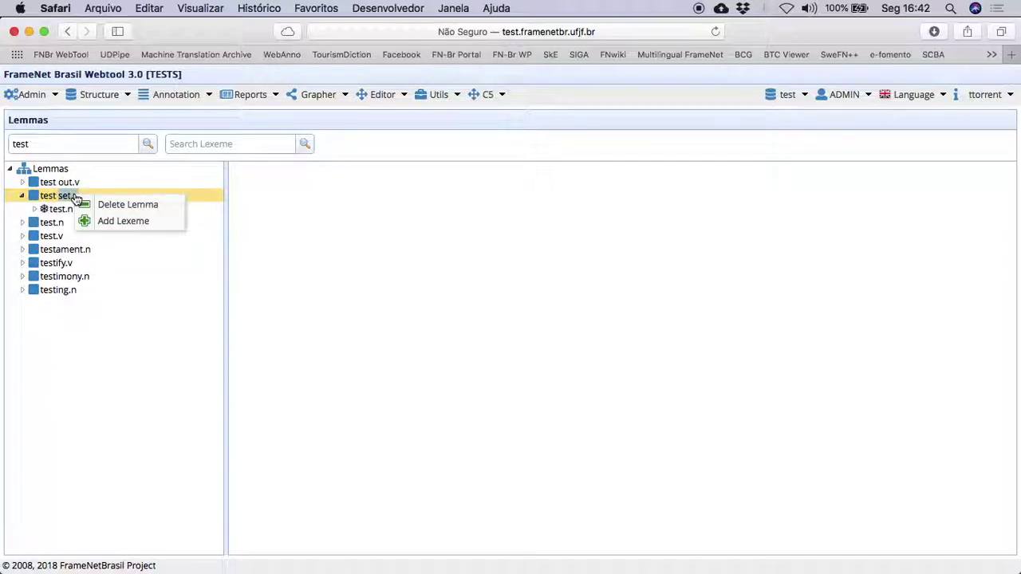
left_click(123, 227)
left_click(431, 322)
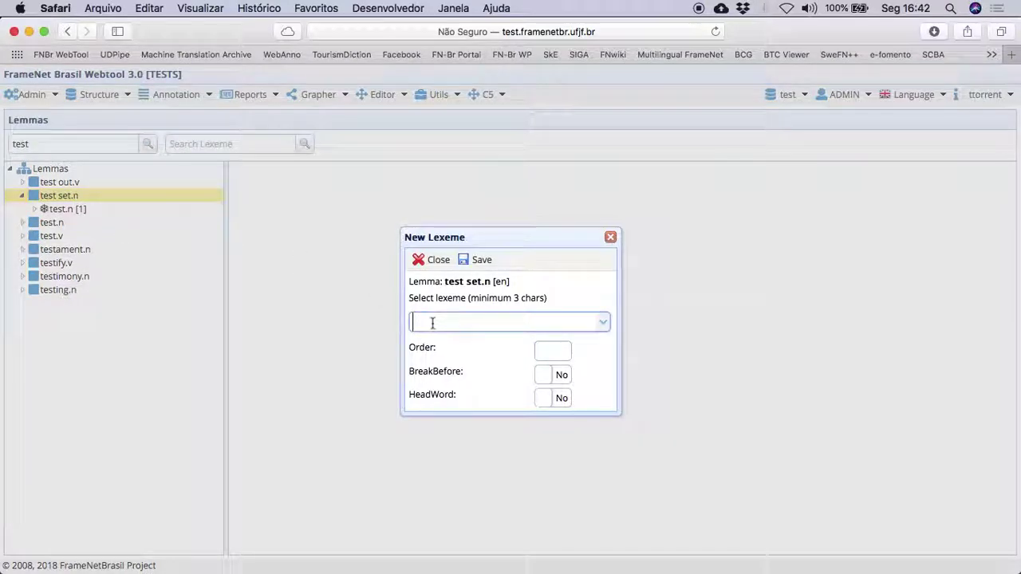
type("set")
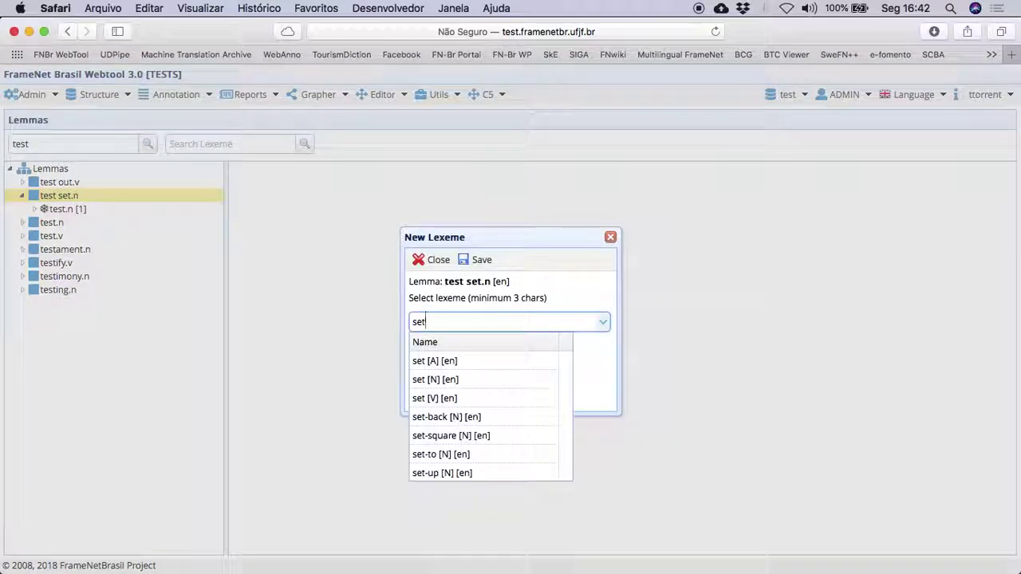
left_click(455, 380)
left_click(560, 352)
type("2")
left_click(567, 400)
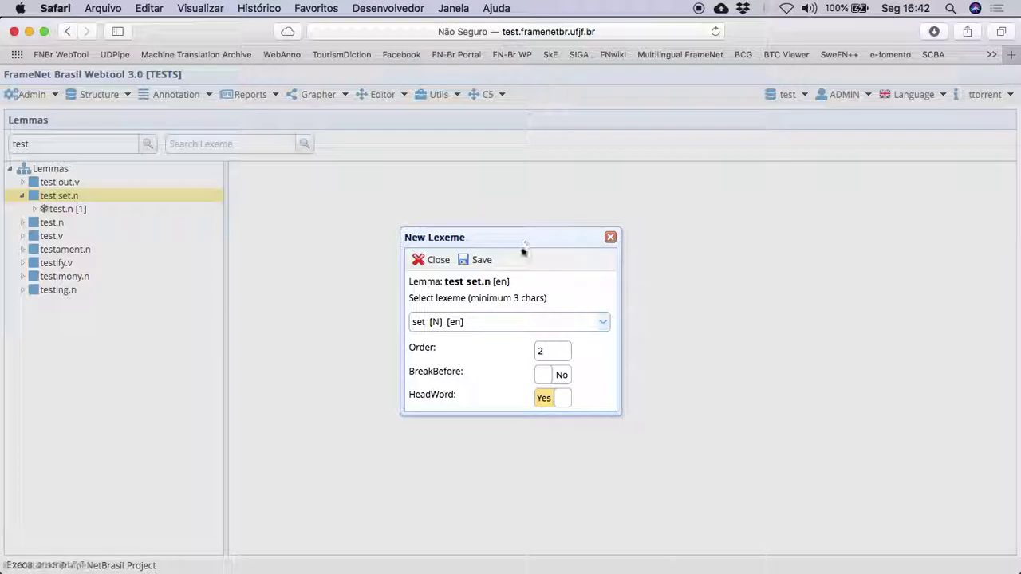
left_click(478, 260)
left_click(503, 359)
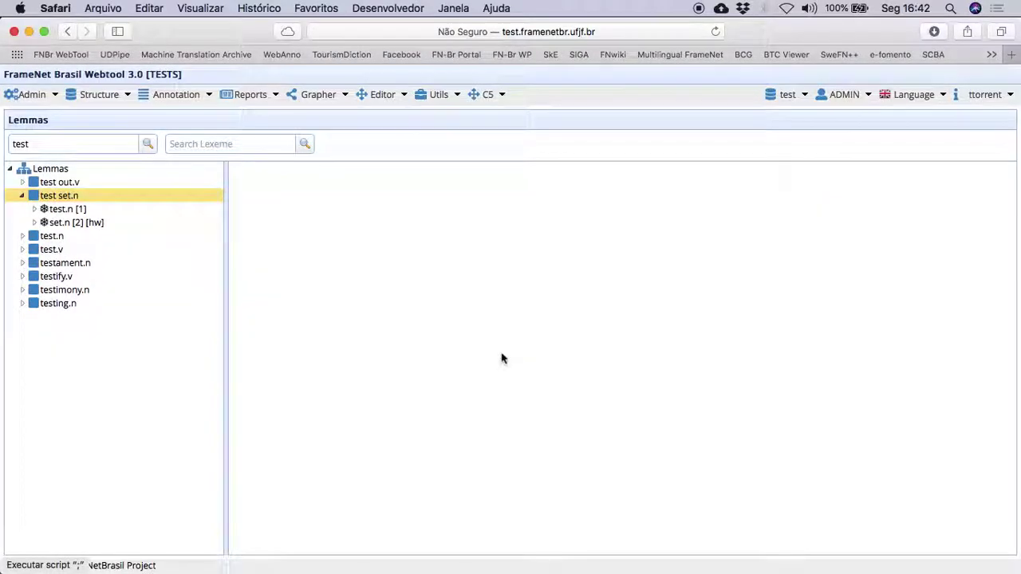
- Return to the frame structure list and search for frames matching "test"
left_click(86, 97)
left_click(102, 113)
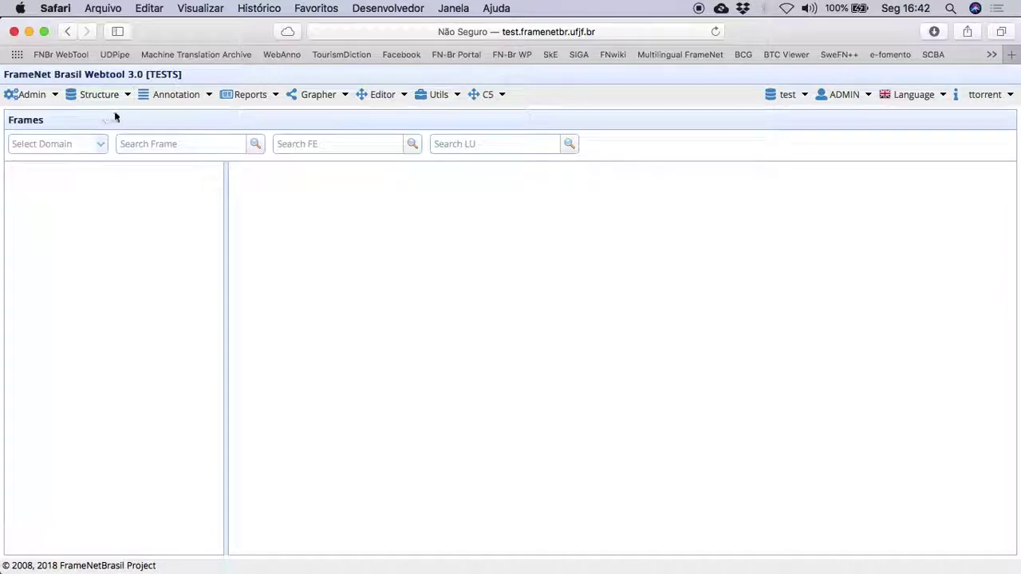
left_click(161, 145)
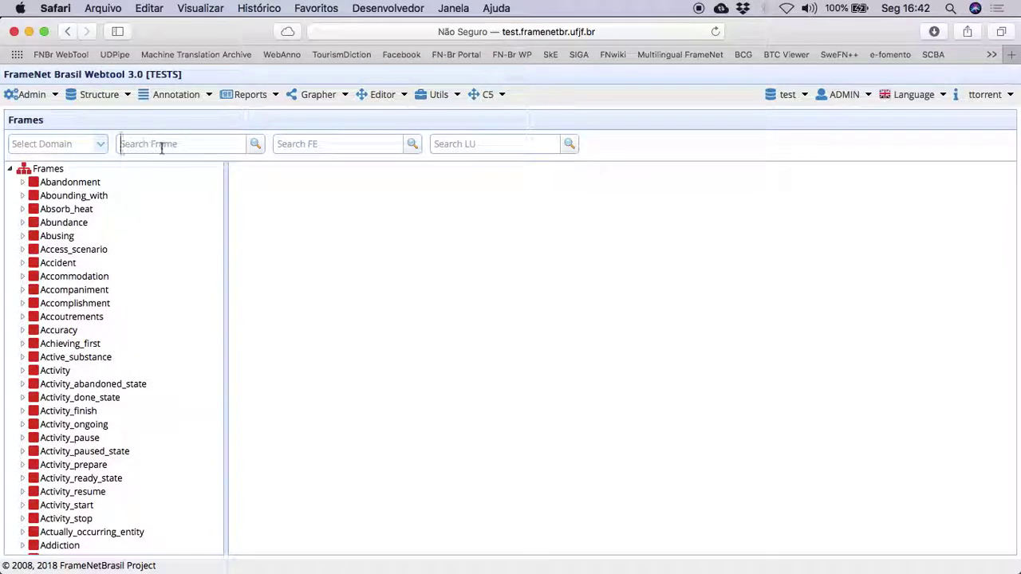
type("test")
left_click(256, 147)
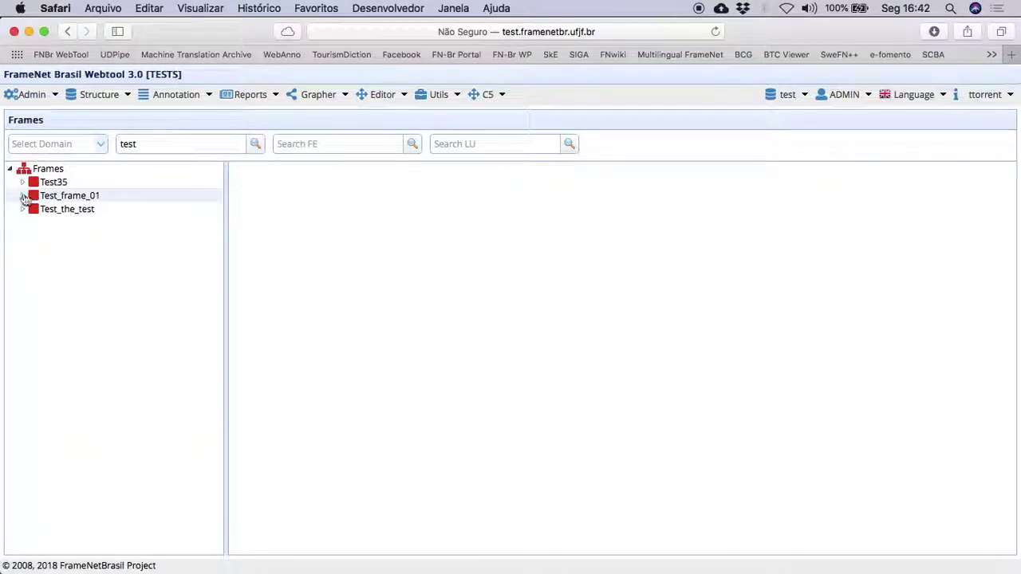
- Create a new LU in Test_frame_01 from the lemma test set.n [en] and save it
left_click(23, 197)
right_click(60, 196)
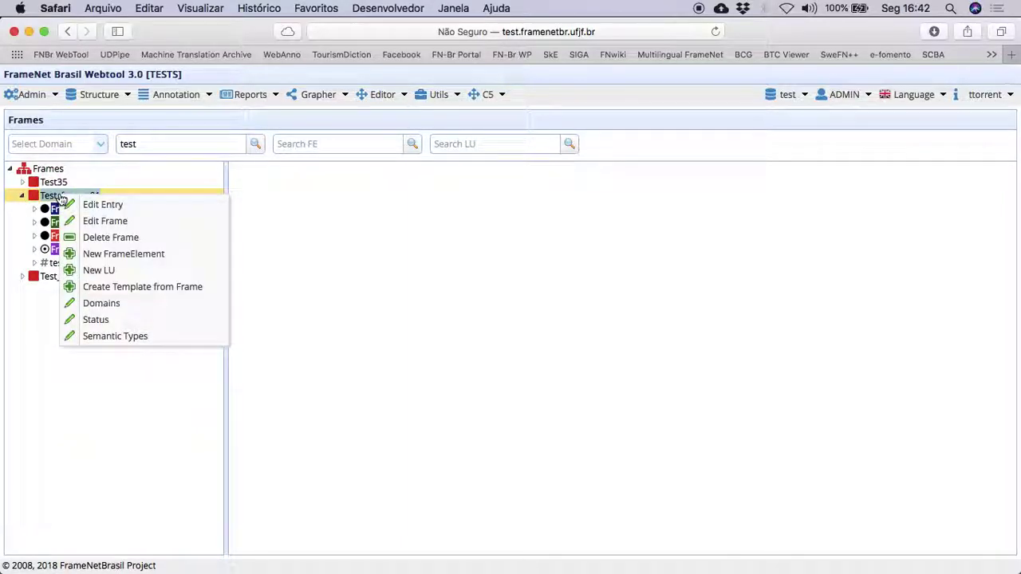
left_click(102, 271)
type("test se")
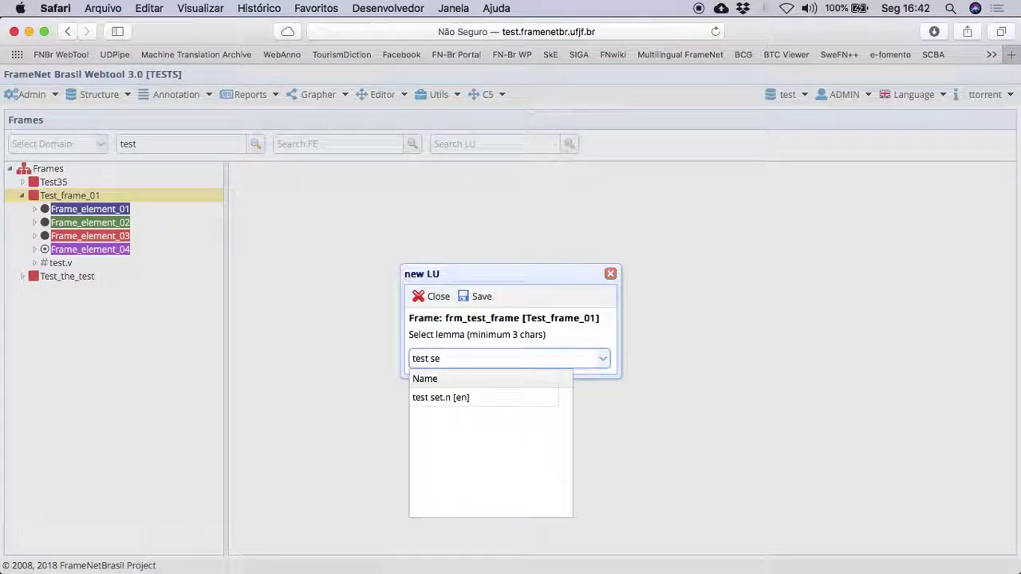
left_click(492, 399)
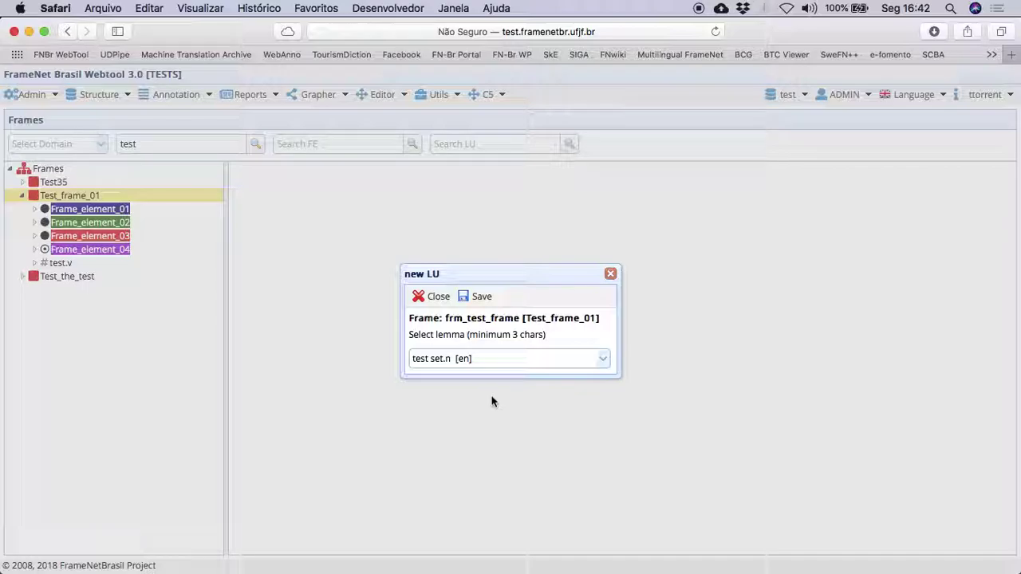
left_click(488, 303)
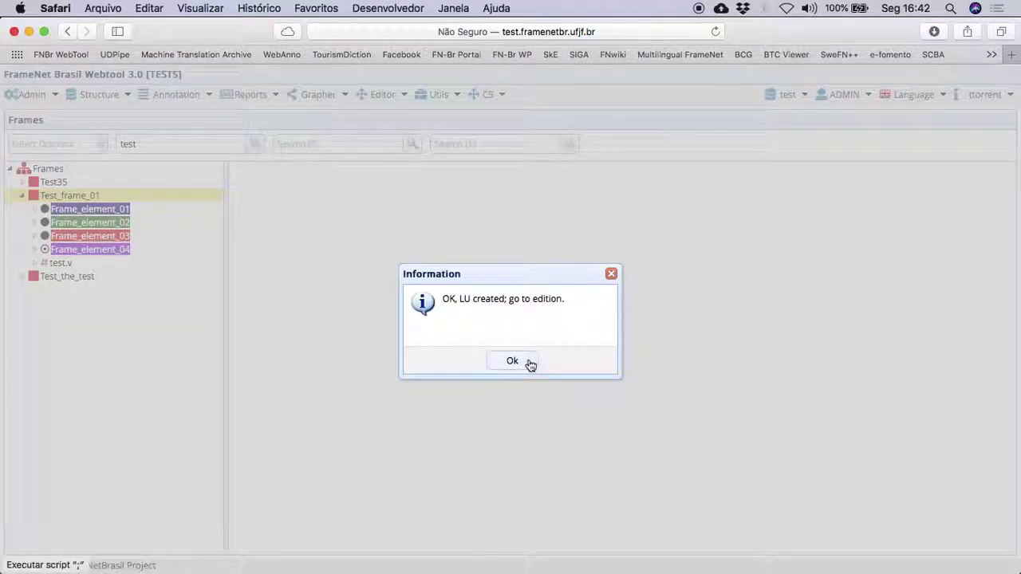
- Give the LU test set.n the sense description "add definition." and the incorporated FE Frame_element_02, and save it
left_click(530, 363)
left_click(488, 280)
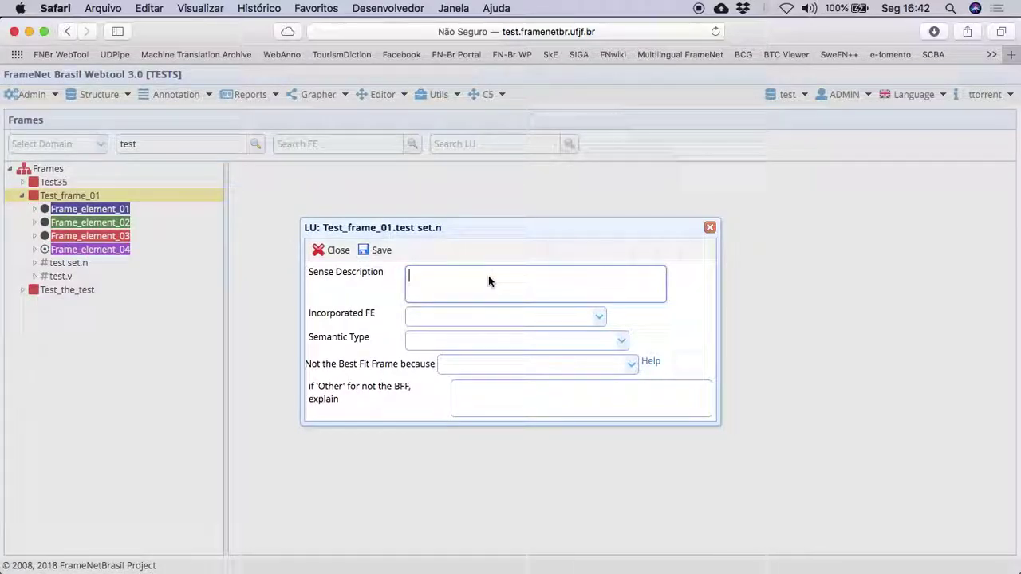
type("add definition.")
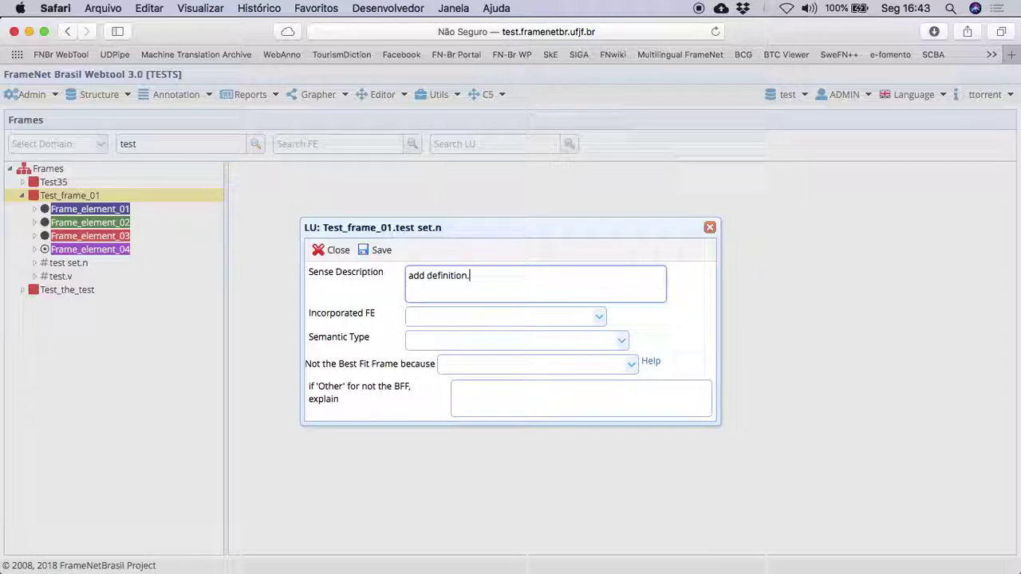
left_click(600, 316)
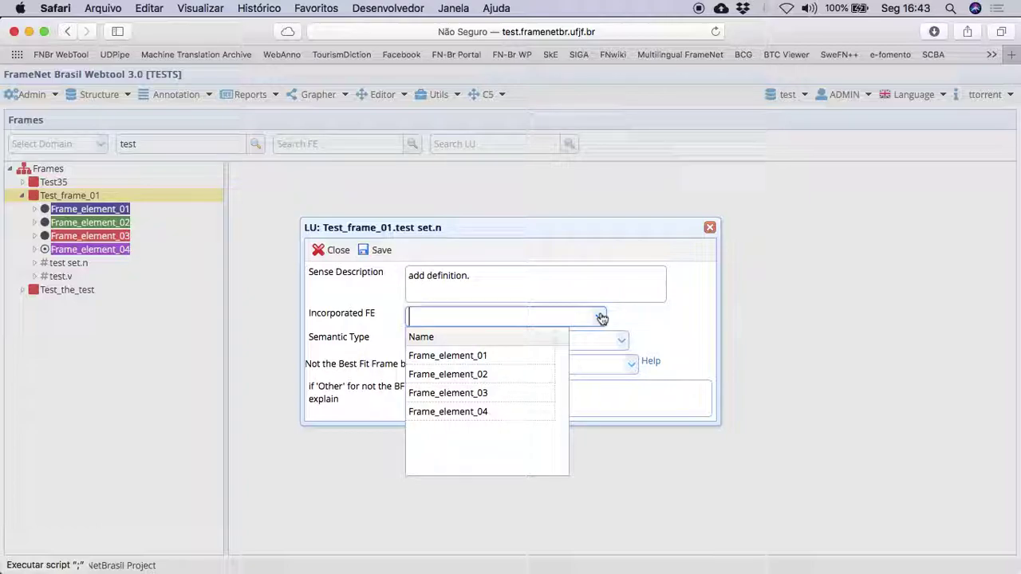
left_click(520, 373)
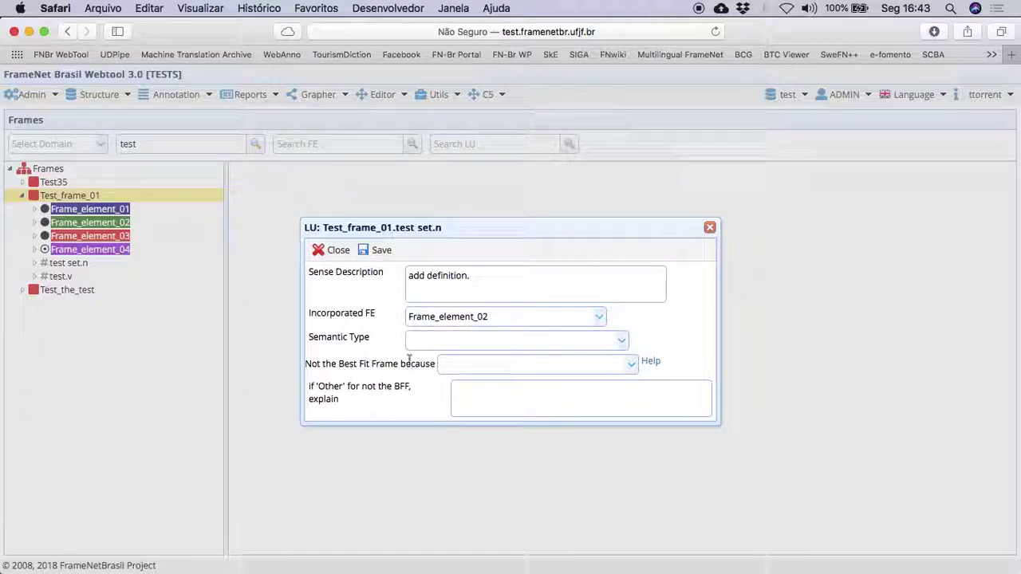
left_click(381, 250)
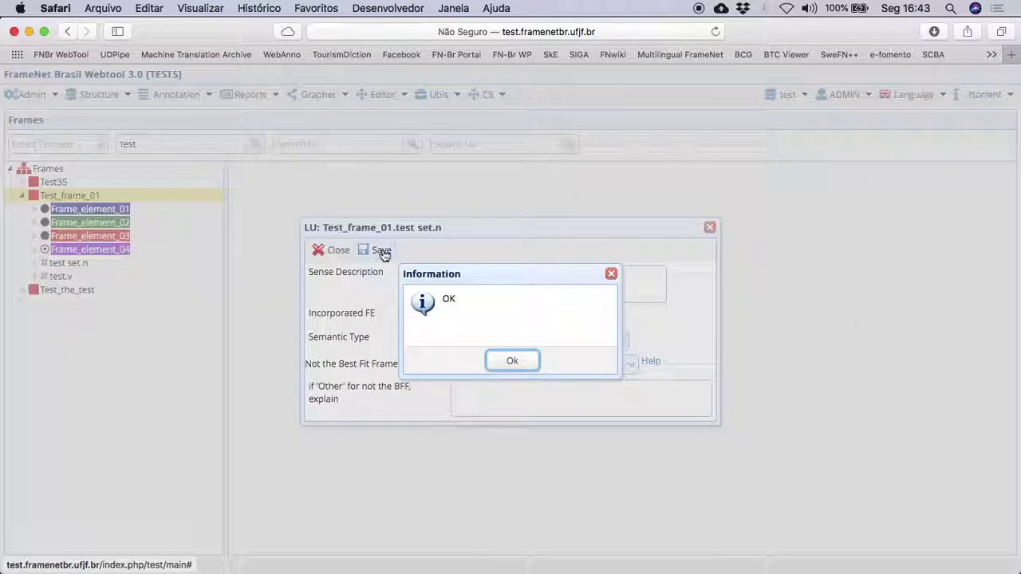
left_click(512, 360)
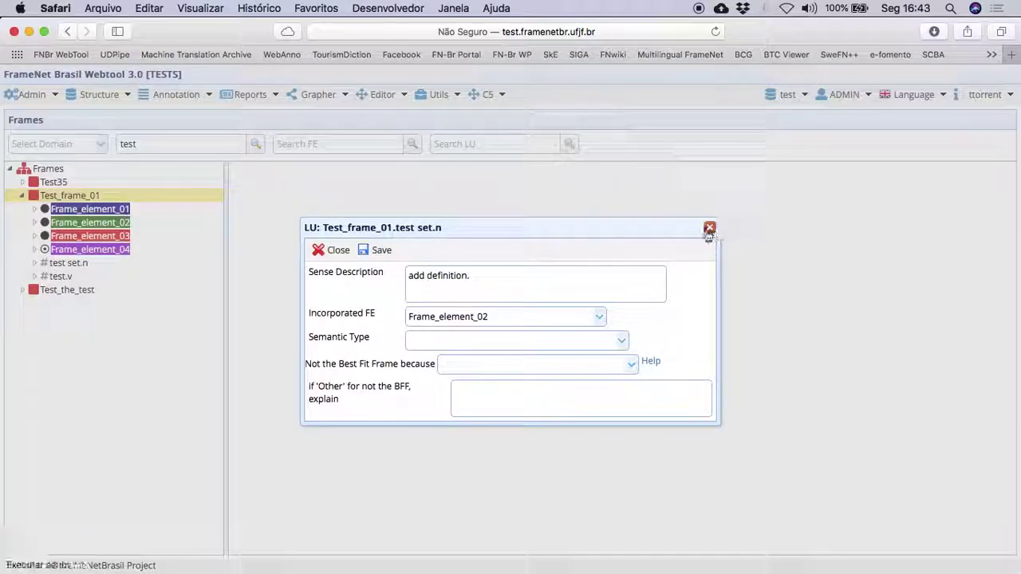